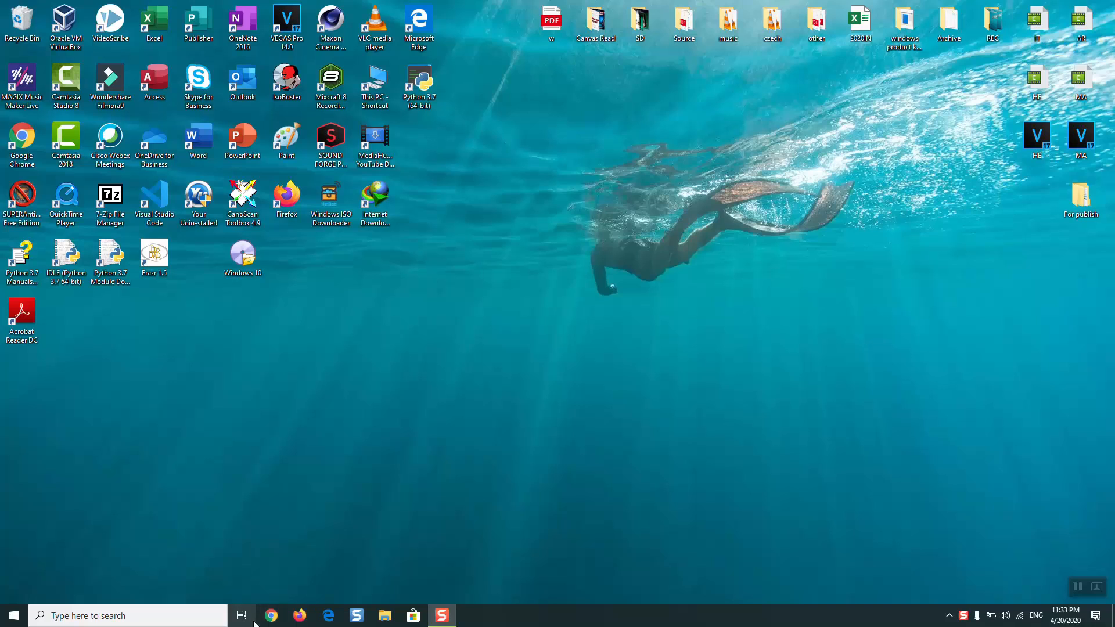
Step: Open Chrome and search Google for "downlaod windows 10"
{"action": "left_click", "coordinate": [262, 622]}
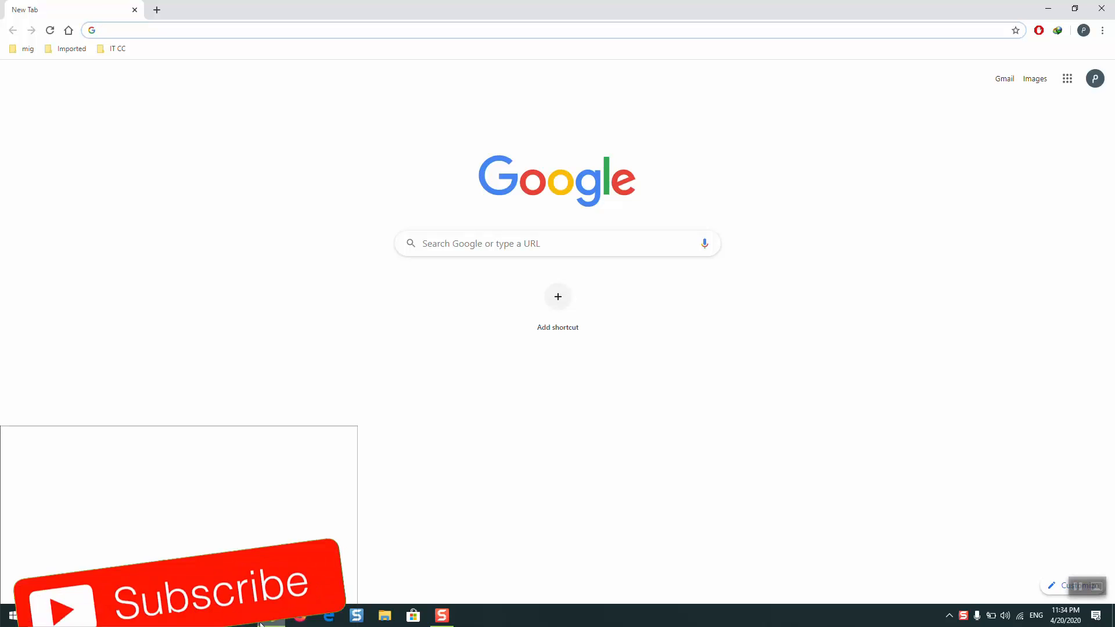
{"action": "type", "text": "downlaod windo"}
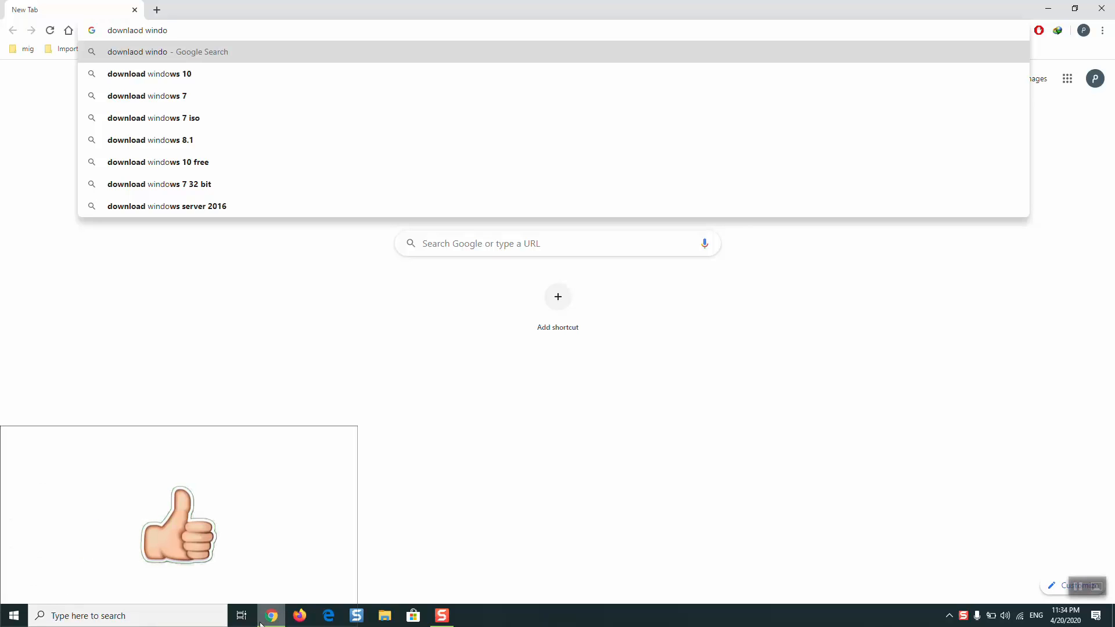
{"action": "type", "text": "ws 10"}
{"action": "key", "text": "Return"}
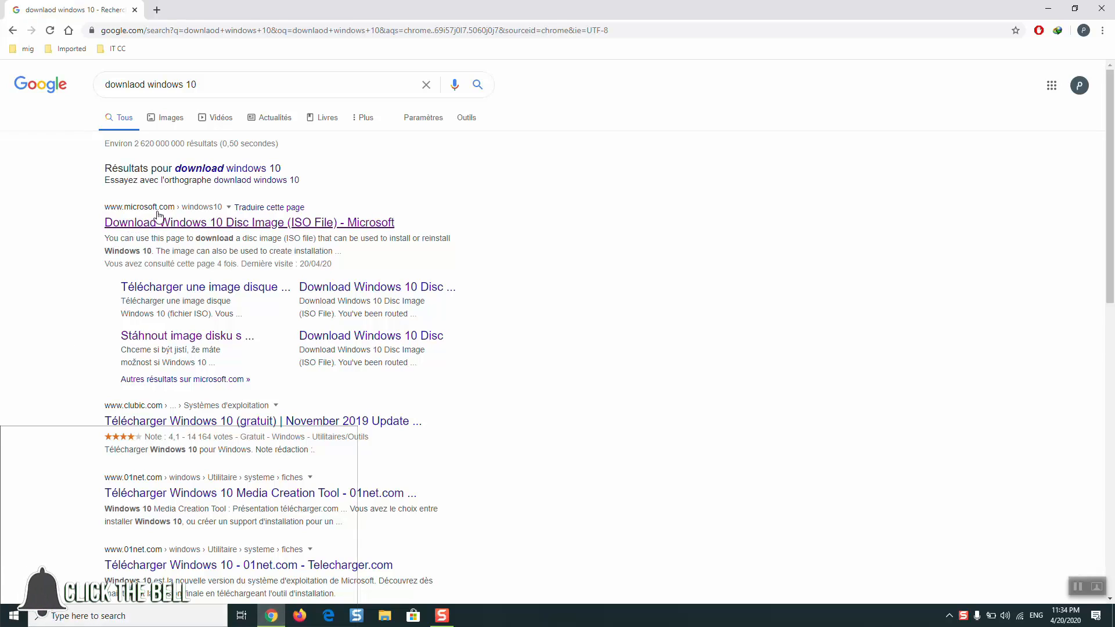
Step: Open Microsoft's Windows 10 download page, translate it into English and view the Media Creation Tool download section
{"action": "left_click", "coordinate": [183, 220]}
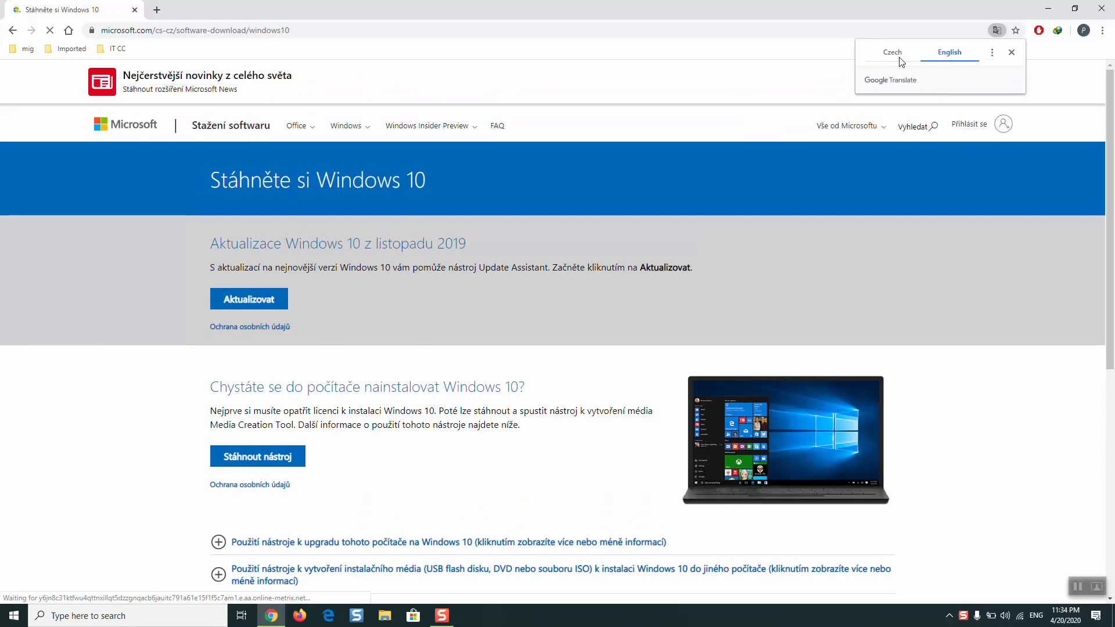
{"action": "left_click", "coordinate": [956, 54]}
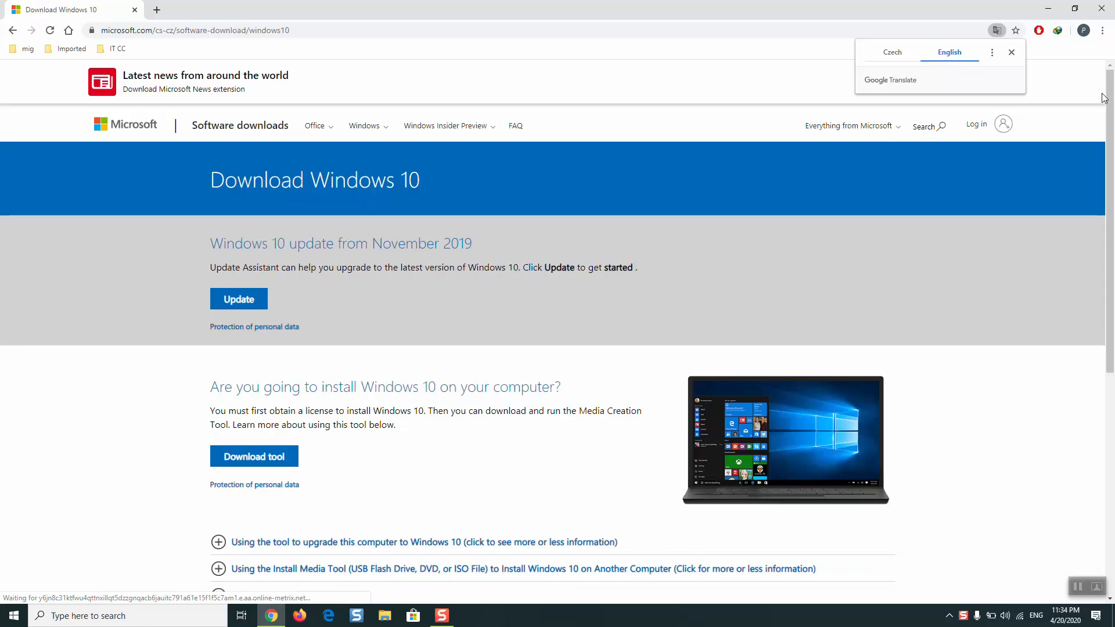
{"action": "scroll", "coordinate": [992, 327], "scroll_direction": "down", "scroll_amount": 5}
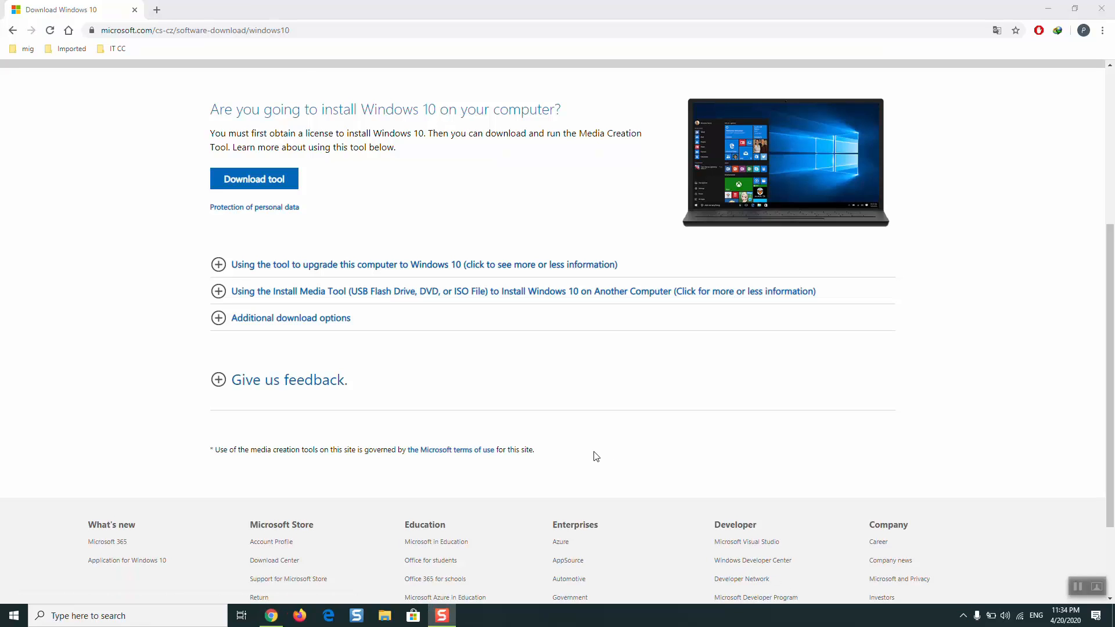
Step: Open the Programs folder inside Downloads in a maximized File Explorer window
{"action": "key", "text": "super+e"}
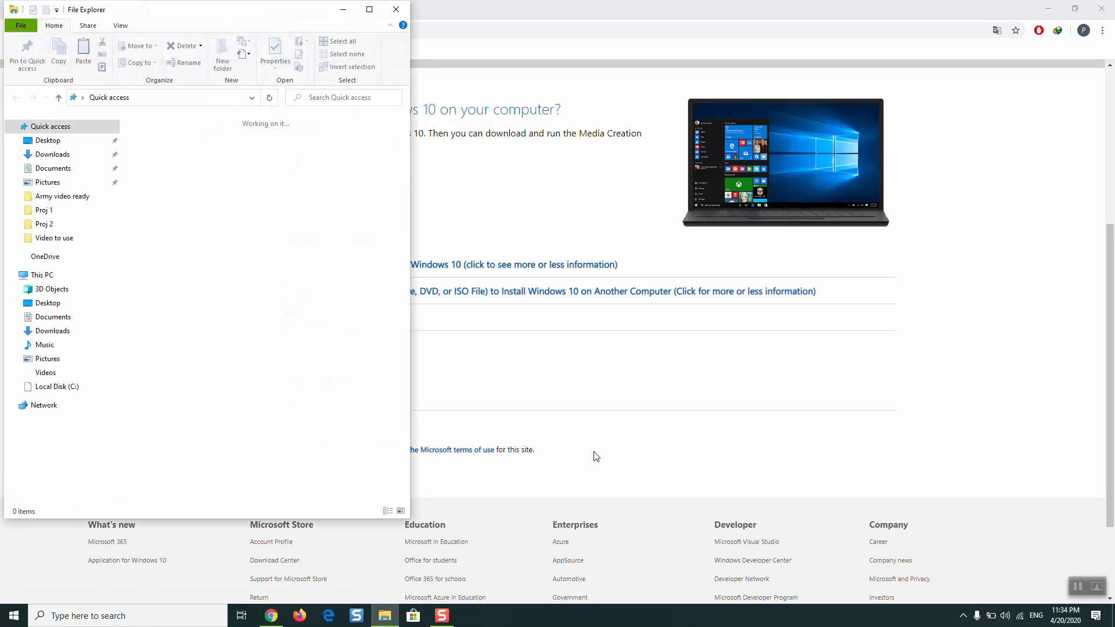
{"action": "left_click", "coordinate": [79, 158]}
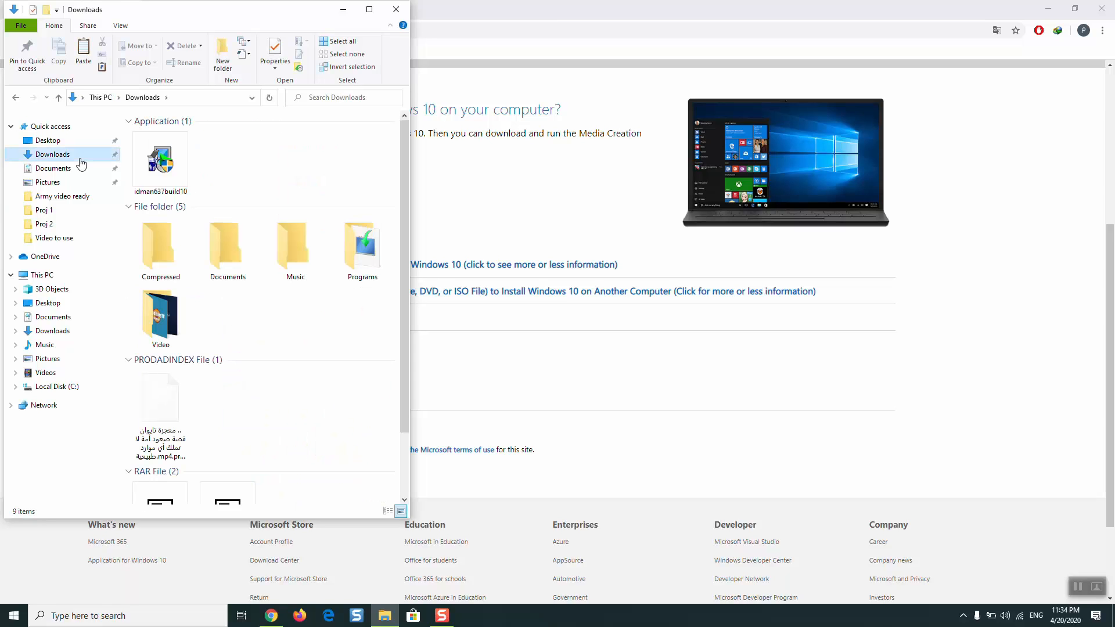
{"action": "left_click", "coordinate": [361, 245]}
{"action": "double_click", "coordinate": [362, 246]}
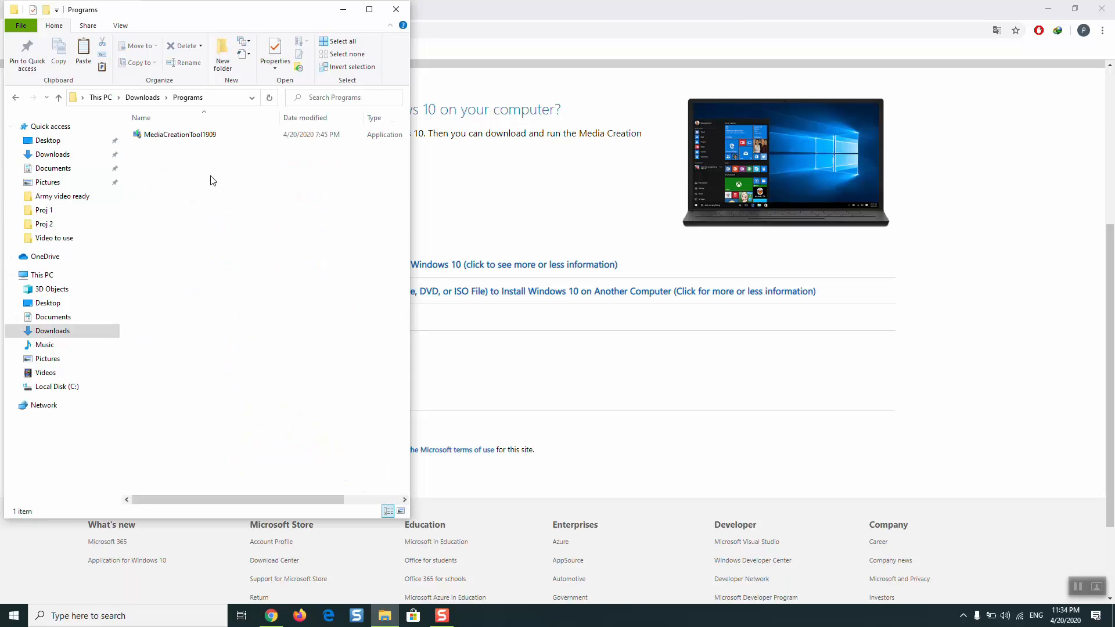
{"action": "left_click", "coordinate": [369, 9]}
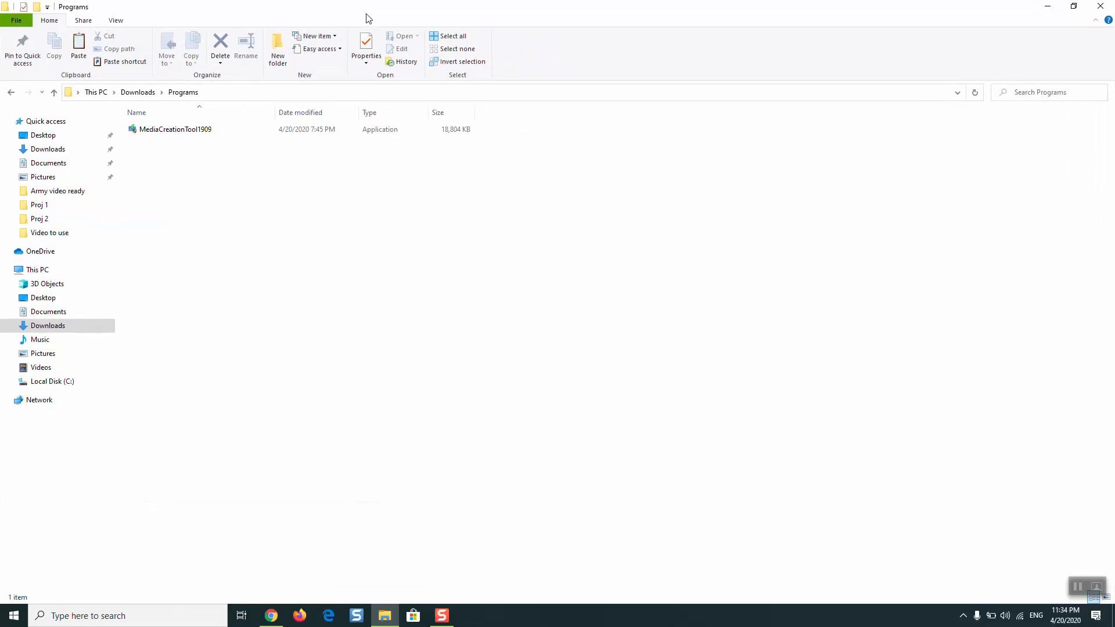
Step: Run MediaCreationTool1909 from the Programs folder as administrator
{"action": "right_click", "coordinate": [237, 140]}
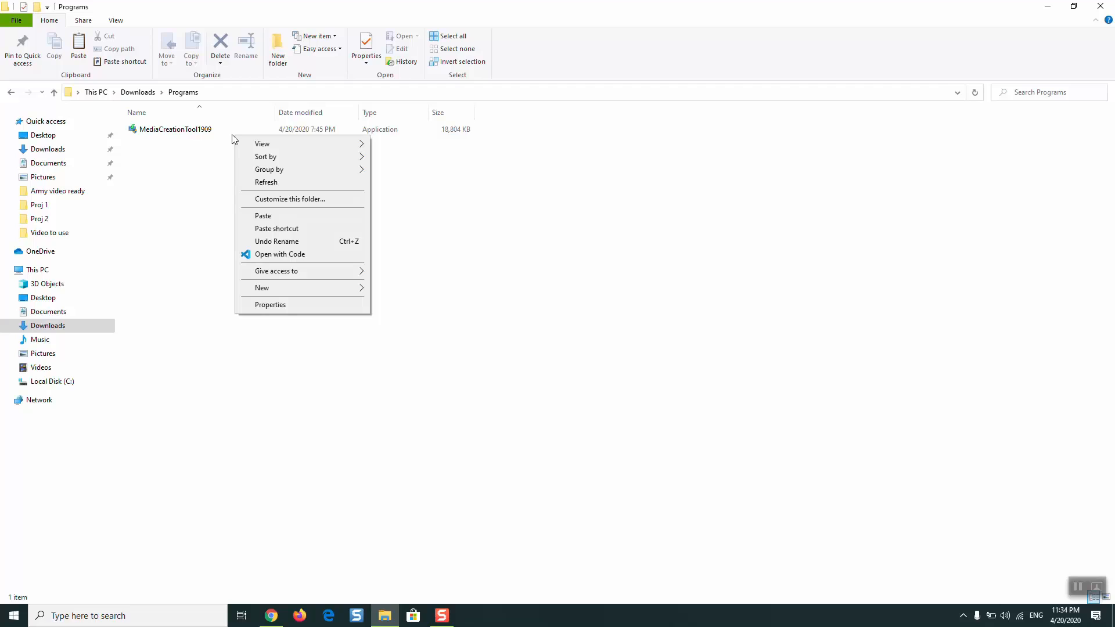
{"action": "left_click", "coordinate": [207, 131]}
{"action": "right_click", "coordinate": [207, 130]}
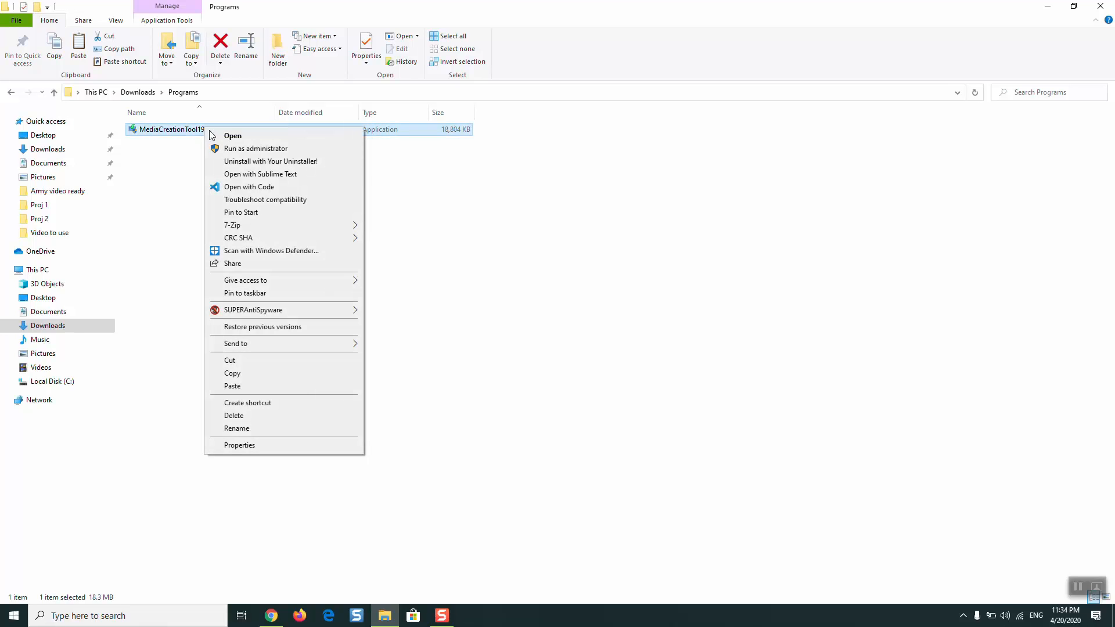
{"action": "left_click", "coordinate": [228, 149]}
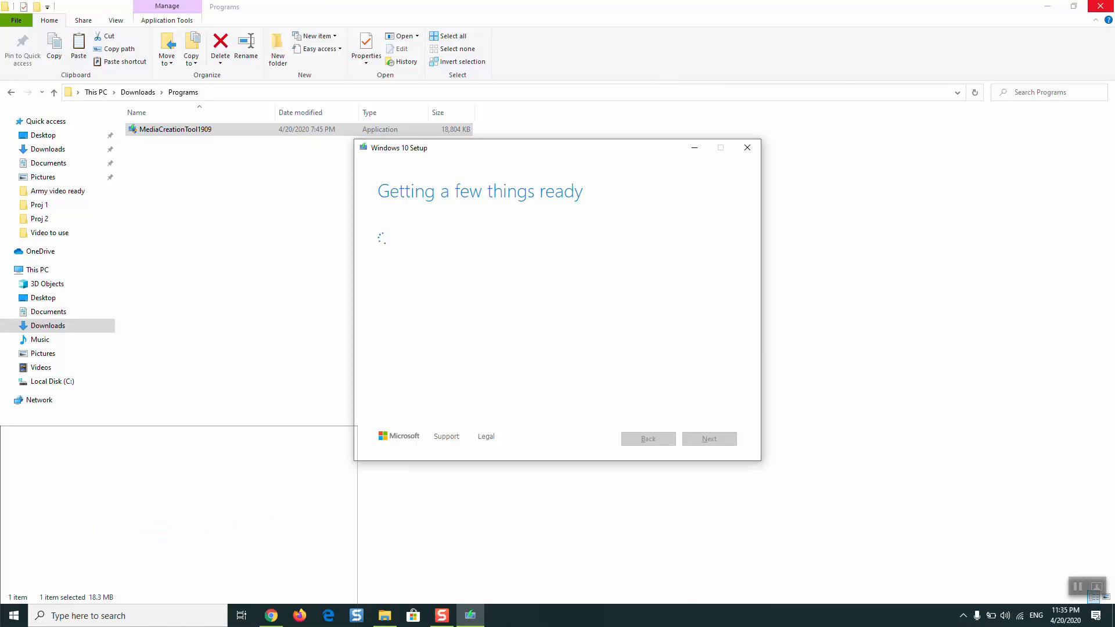
Step: Close the File Explorer and Chrome windows while keeping Windows 10 Setup running
{"action": "left_click", "coordinate": [1101, 6]}
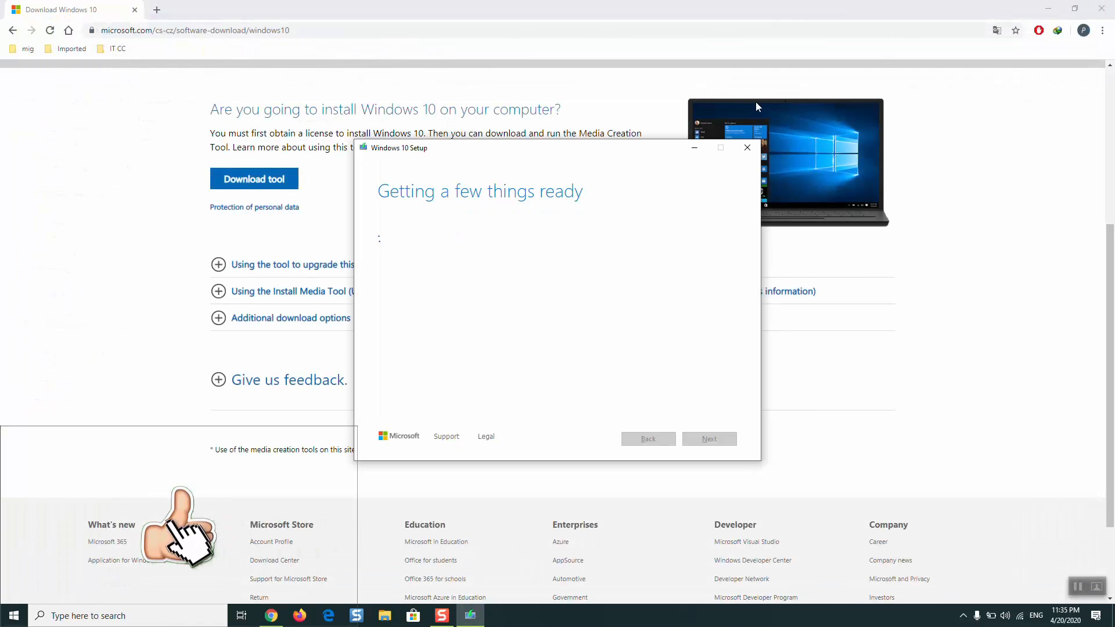
{"action": "left_click", "coordinate": [1101, 8]}
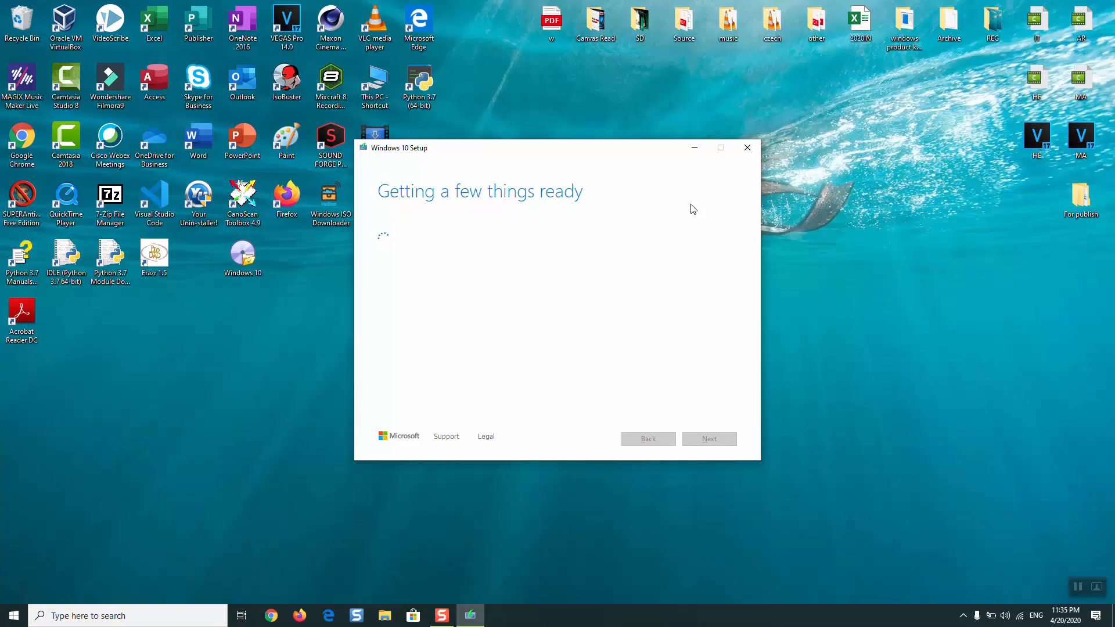
{"action": "left_click", "coordinate": [1081, 584]}
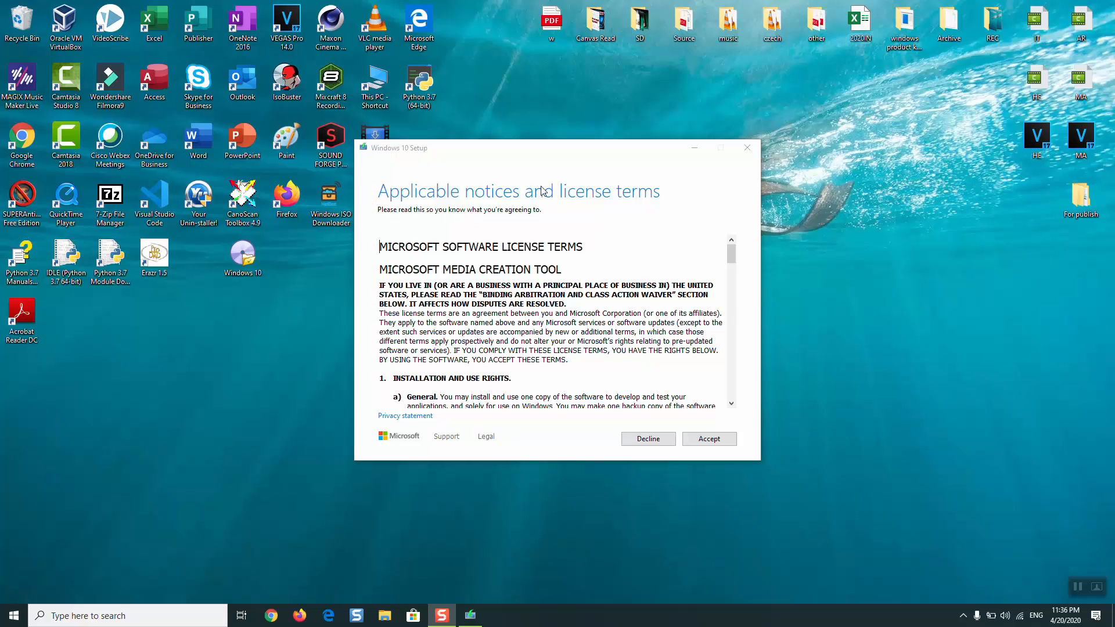
Step: Accept the Media Creation Tool license terms and choose to create installation media for another PC
{"action": "scroll", "coordinate": [732, 293], "scroll_direction": "down", "scroll_amount": 15}
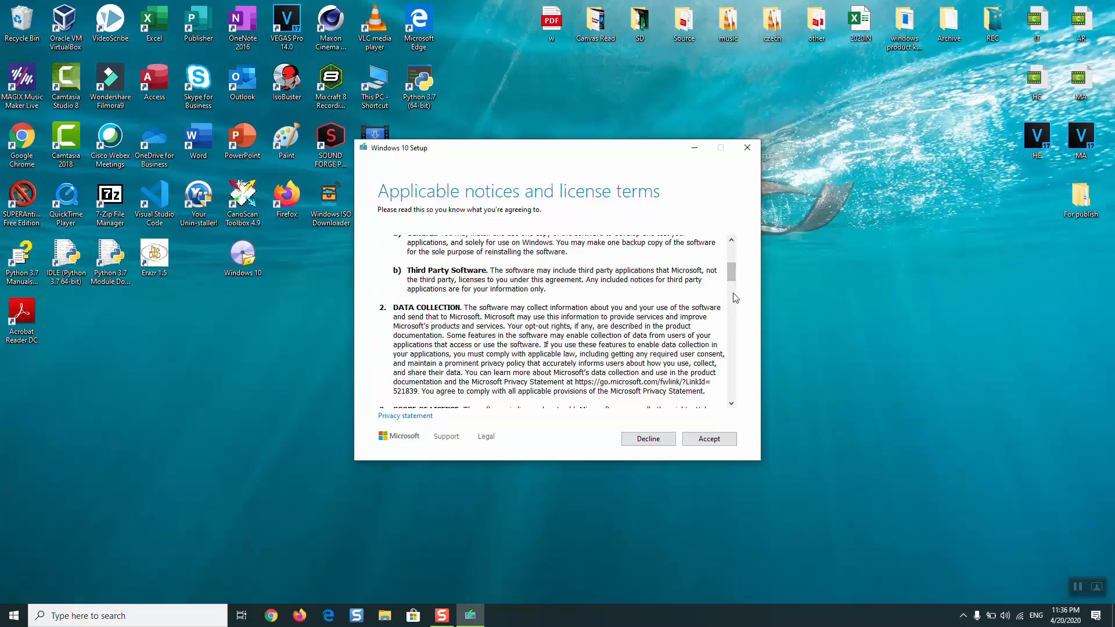
{"action": "left_click_drag", "start_coordinate": [733, 293], "coordinate": [745, 400]}
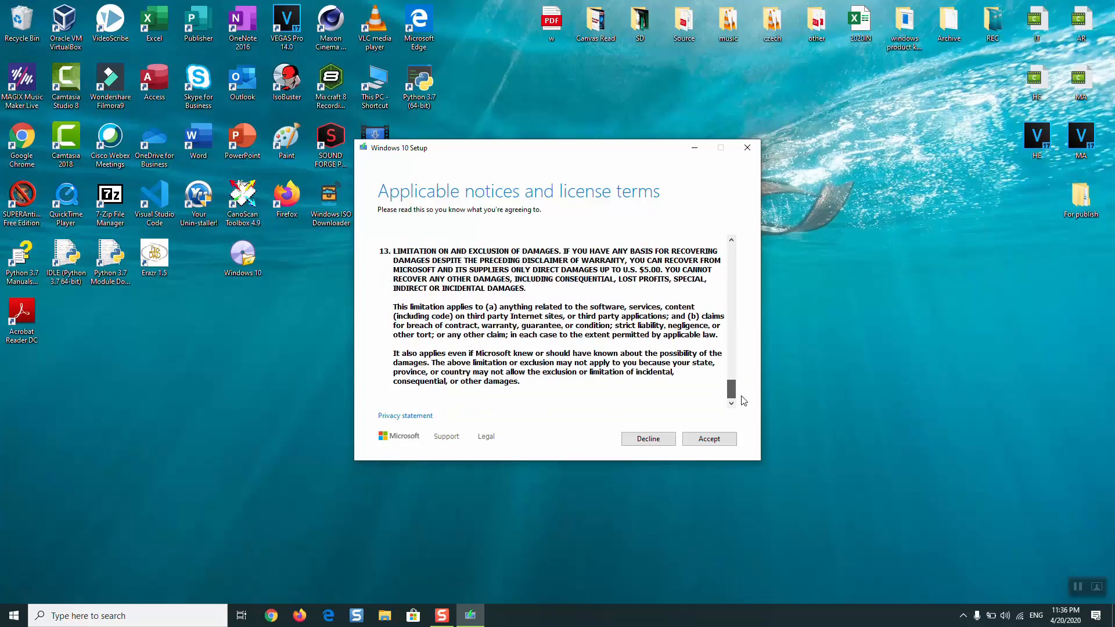
{"action": "left_click", "coordinate": [702, 441]}
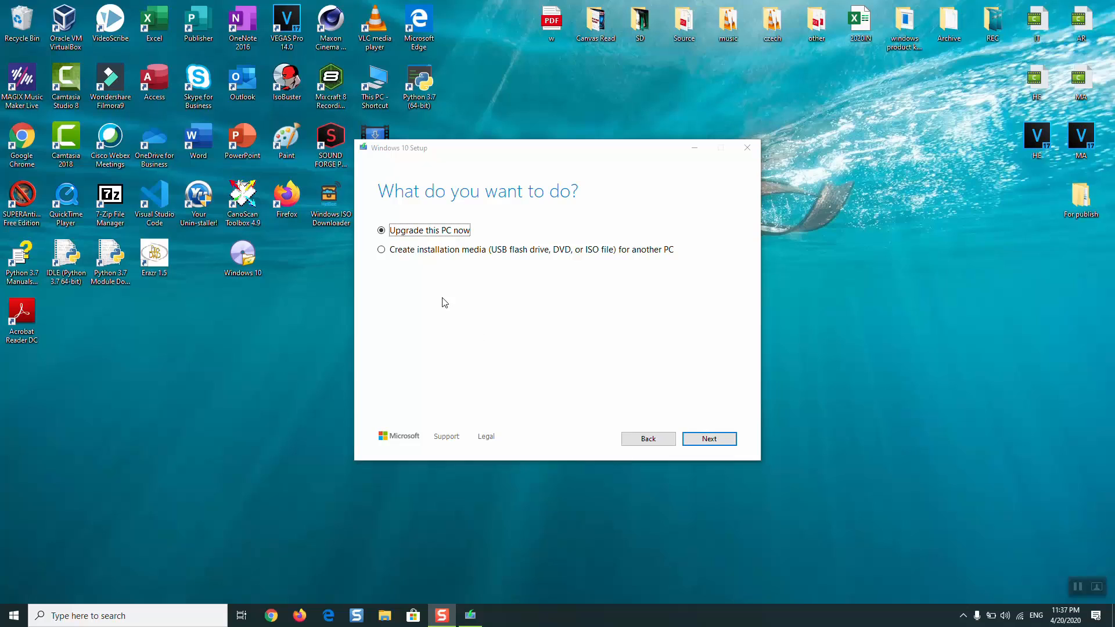
{"action": "left_click", "coordinate": [412, 254]}
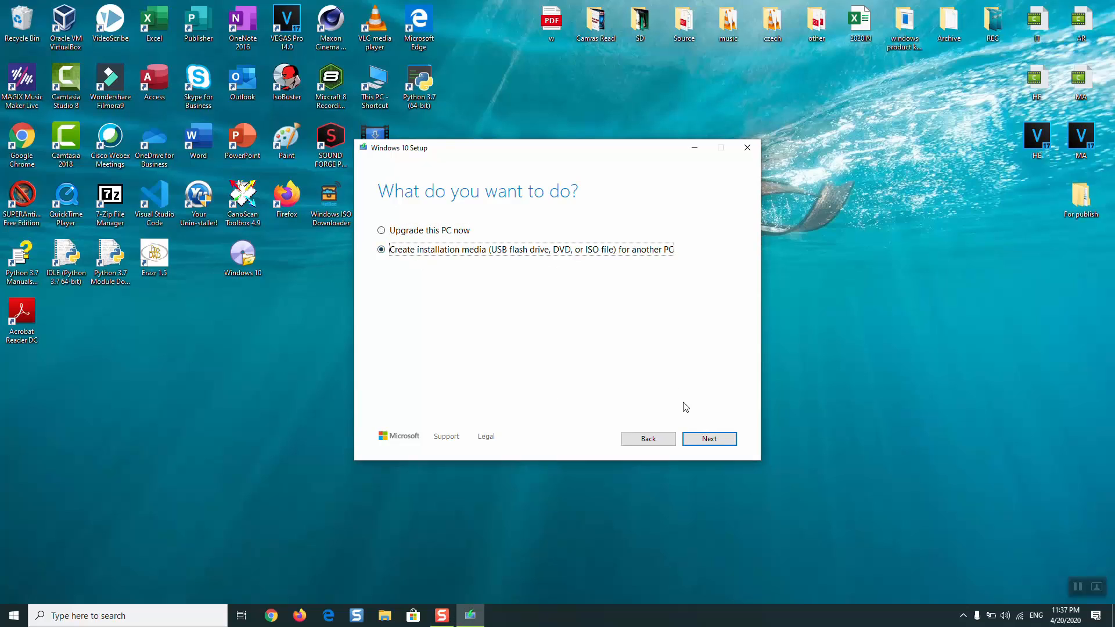
{"action": "left_click", "coordinate": [709, 439]}
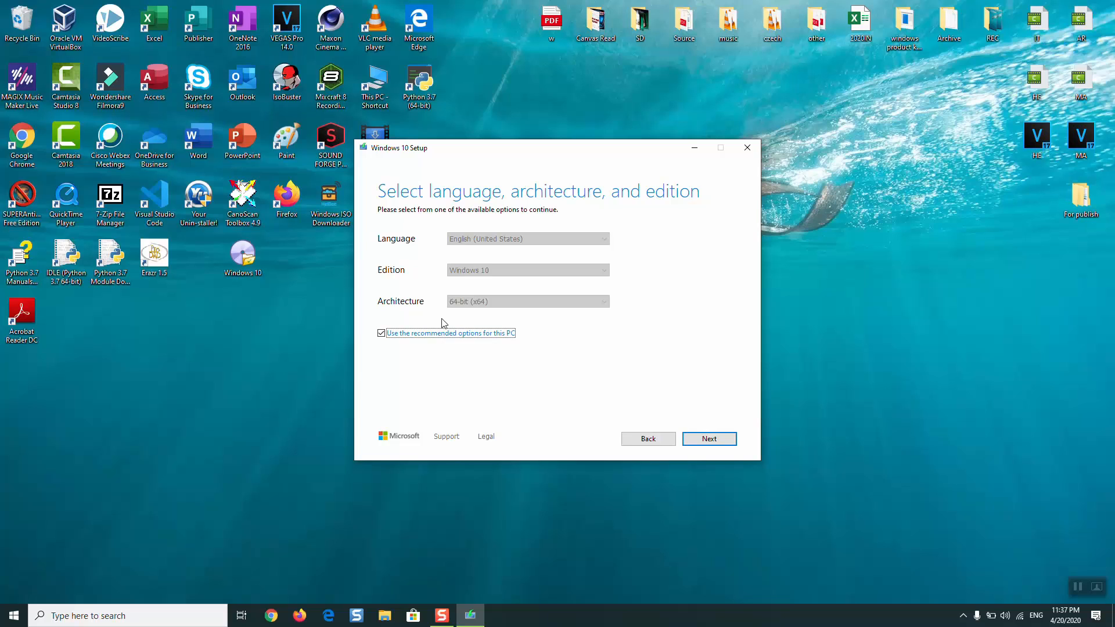
Step: Turn off the recommended options, set français (France), Windows 10 and 32-bit (x86) for the installation media, and continue
{"action": "left_click", "coordinate": [400, 338]}
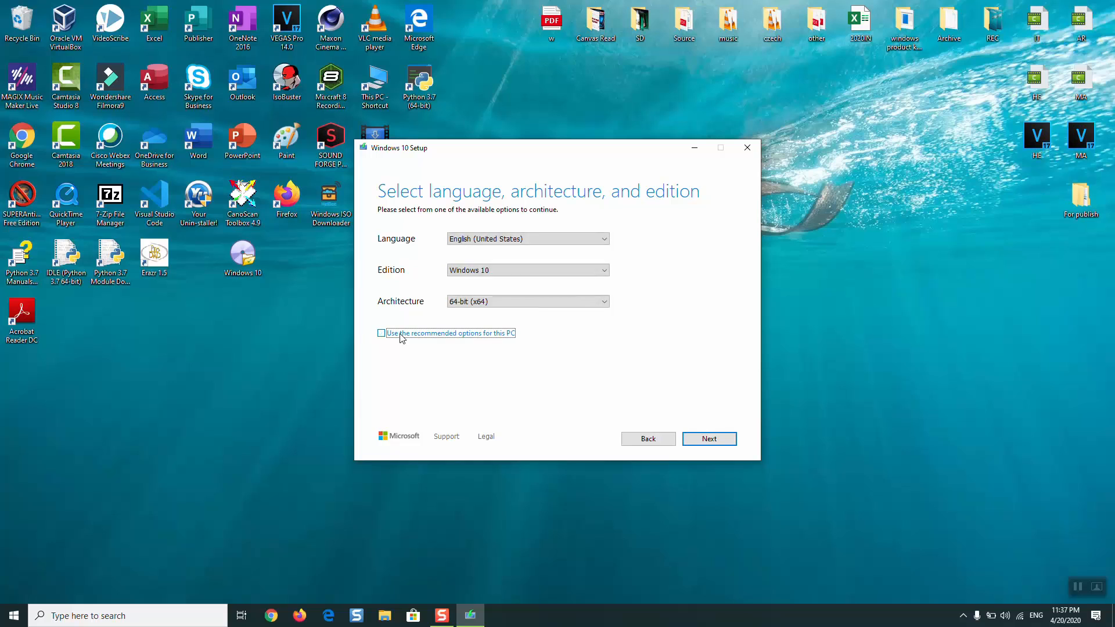
{"action": "left_click", "coordinate": [523, 248]}
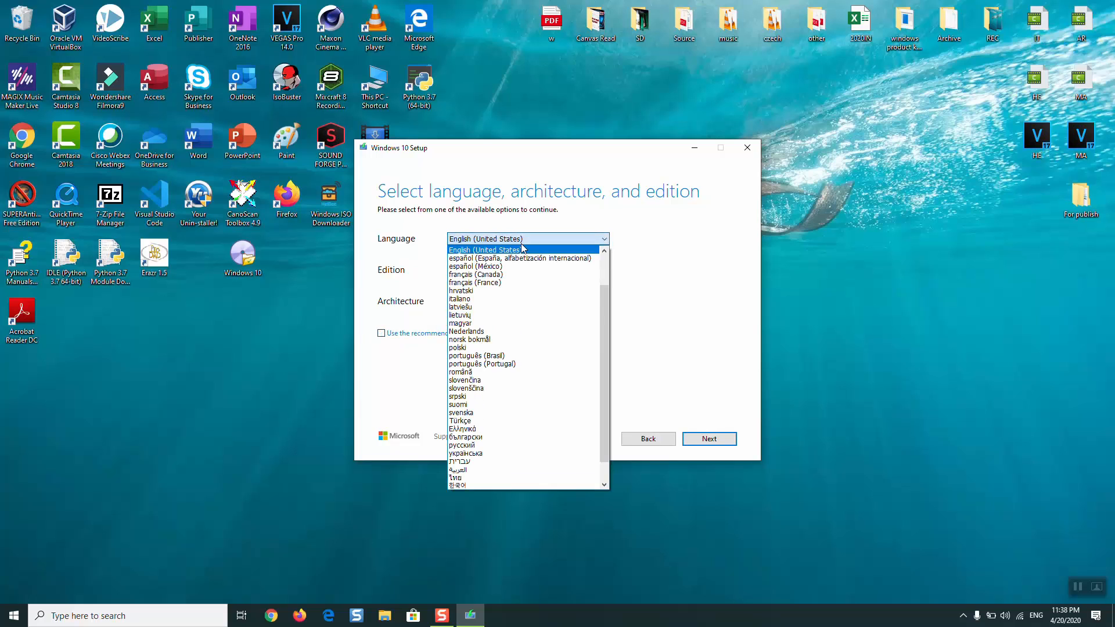
{"action": "left_click", "coordinate": [524, 282]}
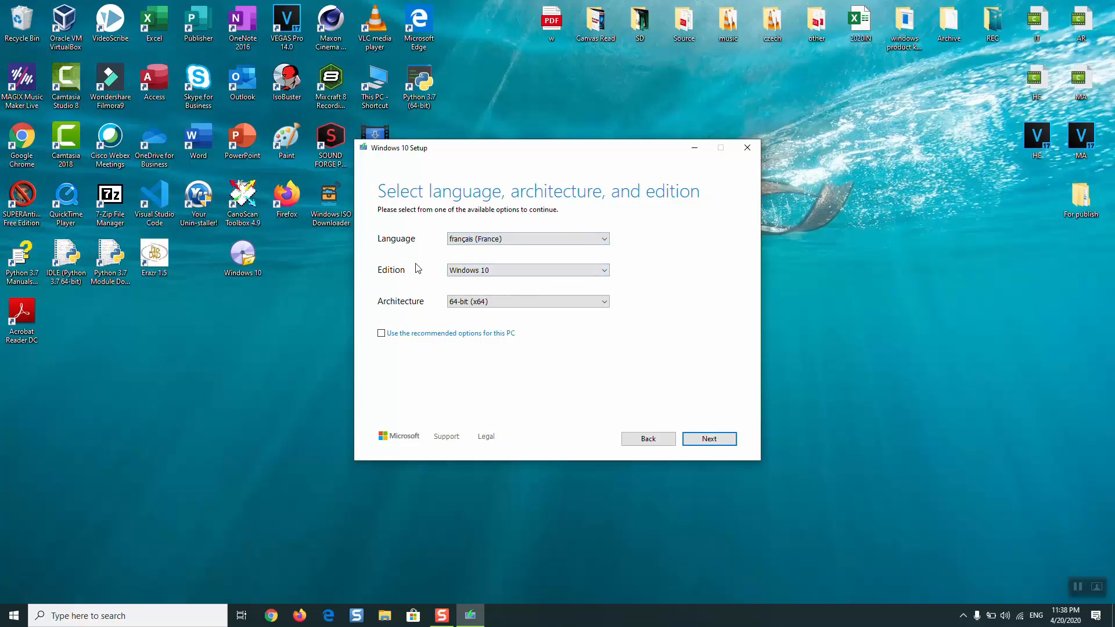
{"action": "left_click", "coordinate": [457, 271]}
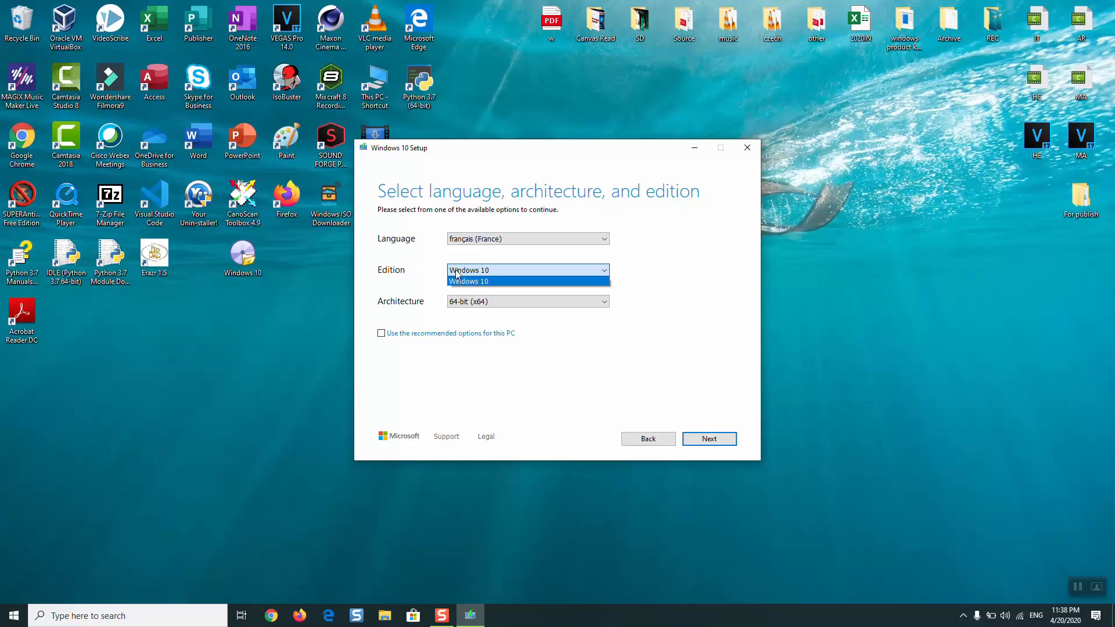
{"action": "left_click", "coordinate": [486, 355]}
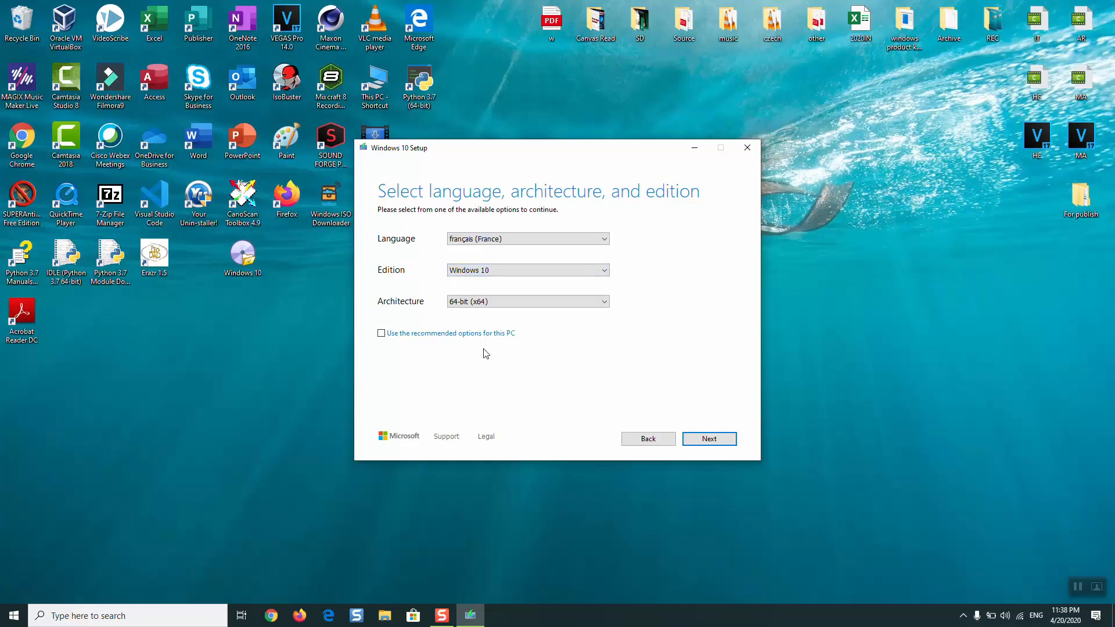
{"action": "left_click", "coordinate": [488, 302]}
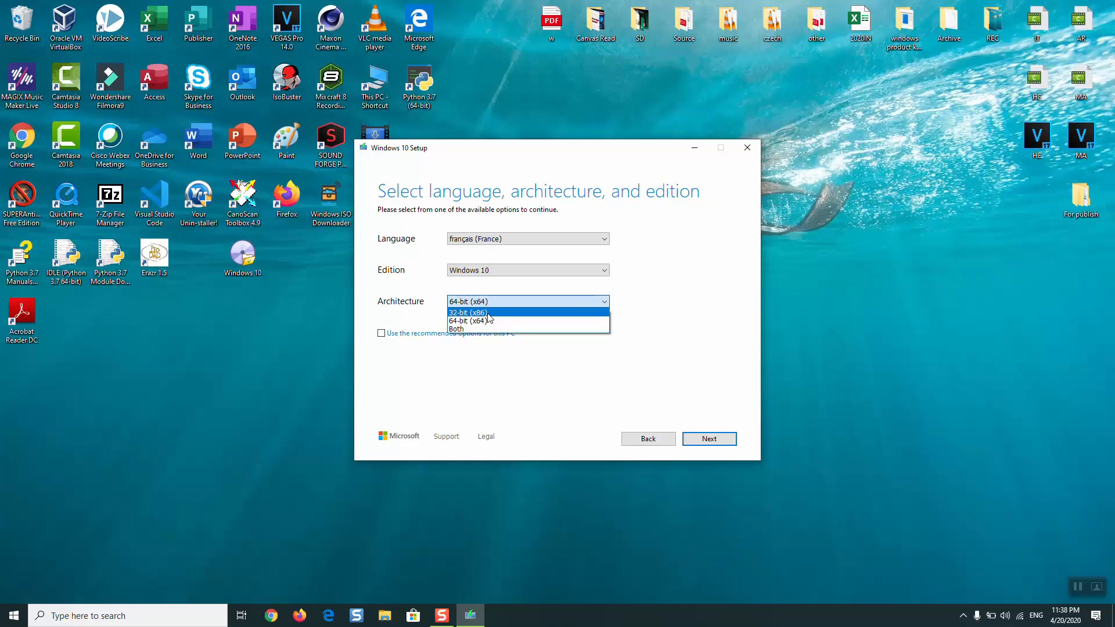
{"action": "left_click", "coordinate": [488, 313]}
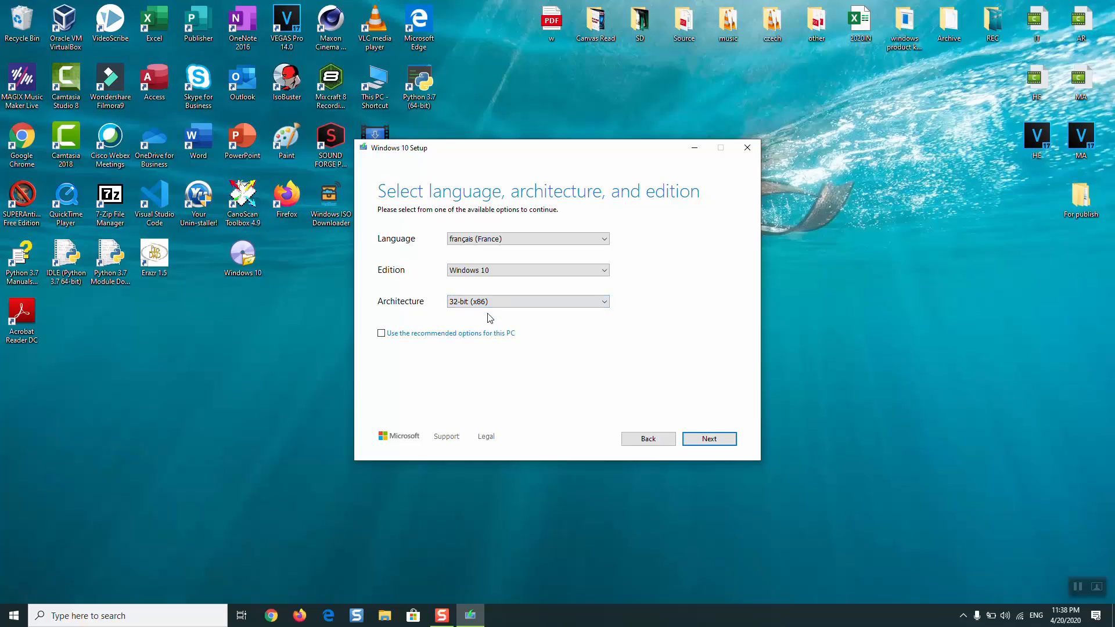
{"action": "left_click", "coordinate": [709, 440]}
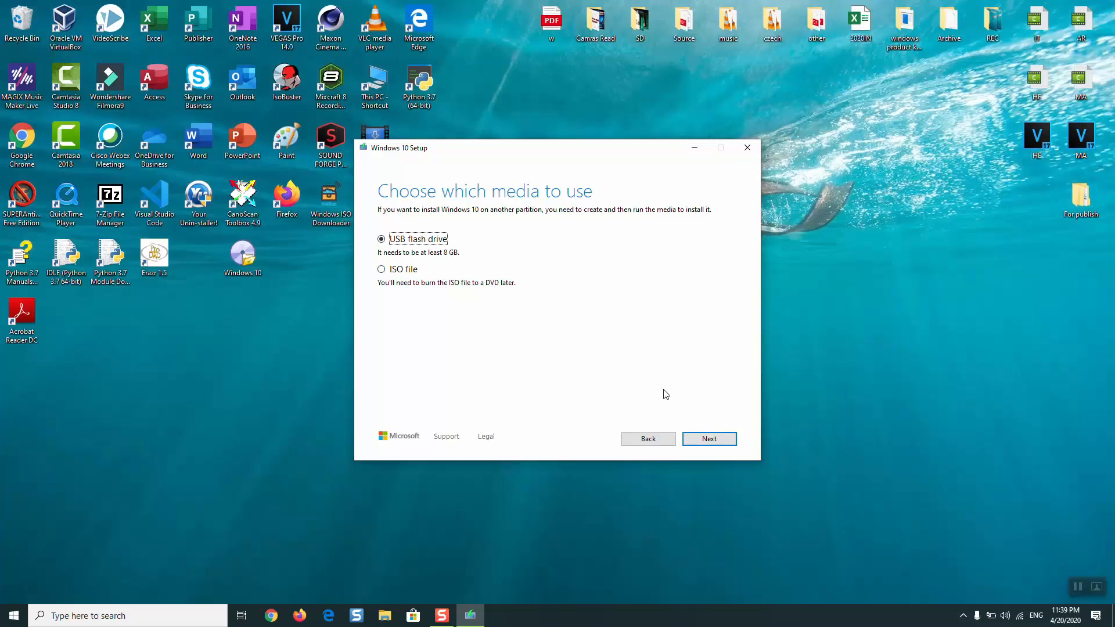
Step: Create the installation media on the E: USB flash drive, refreshing the drive list first, and finish the setup
{"action": "left_click", "coordinate": [711, 447]}
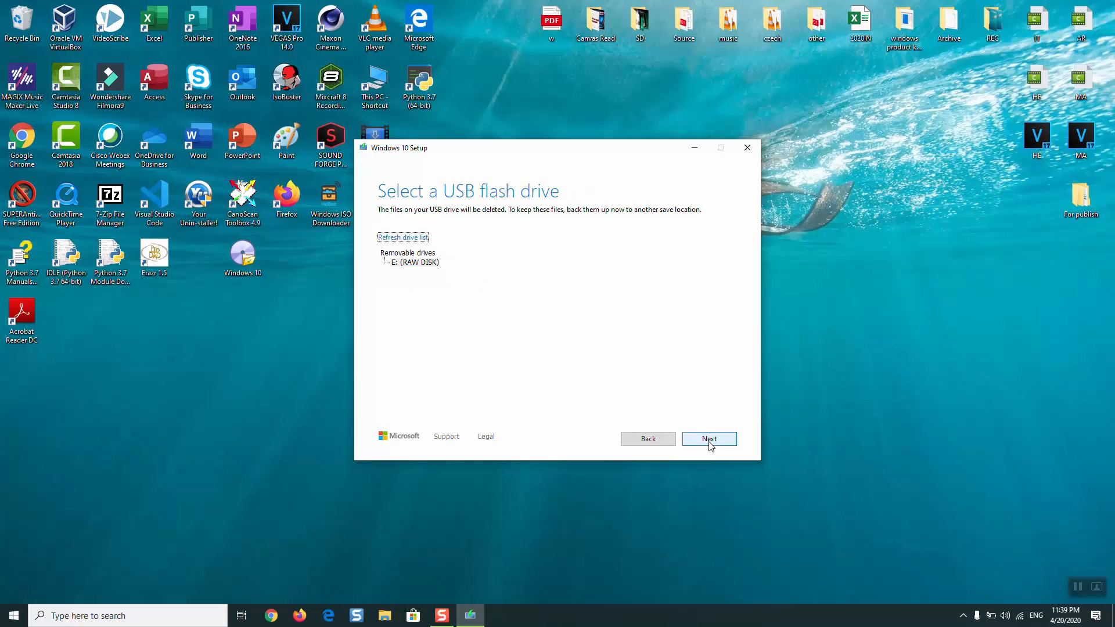
{"action": "left_click", "coordinate": [408, 262]}
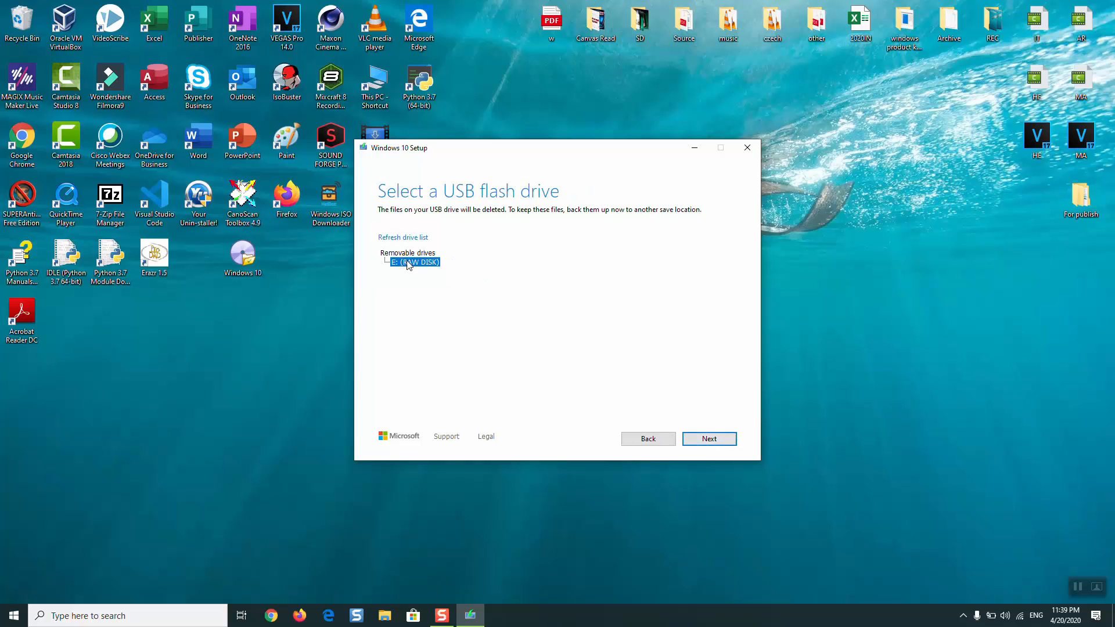
{"action": "left_click", "coordinate": [398, 239]}
{"action": "left_click", "coordinate": [732, 442]}
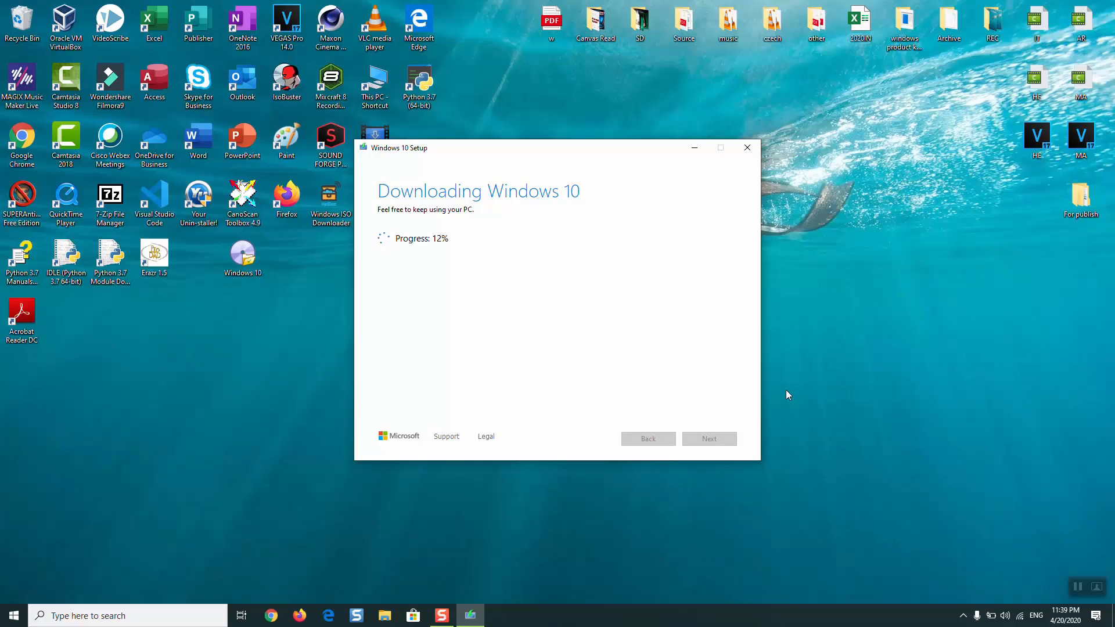
{"action": "left_click", "coordinate": [1084, 586]}
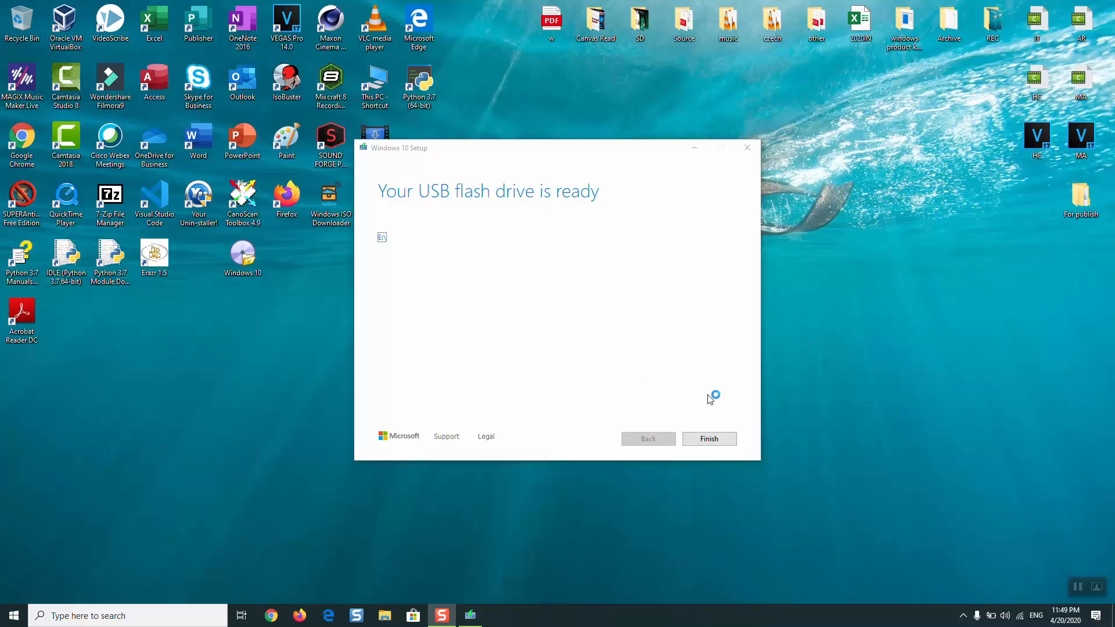
{"action": "left_click", "coordinate": [706, 439]}
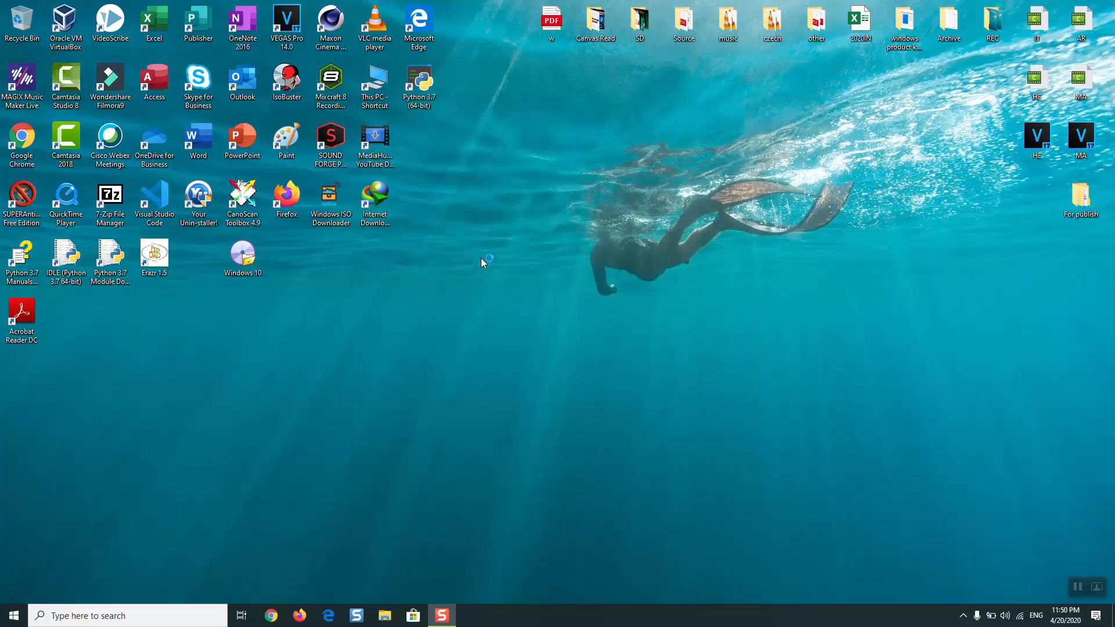
Step: Open the ESD-USB (E:) drive in File Explorer to check its installation files, and close the window
{"action": "key", "text": "super+e"}
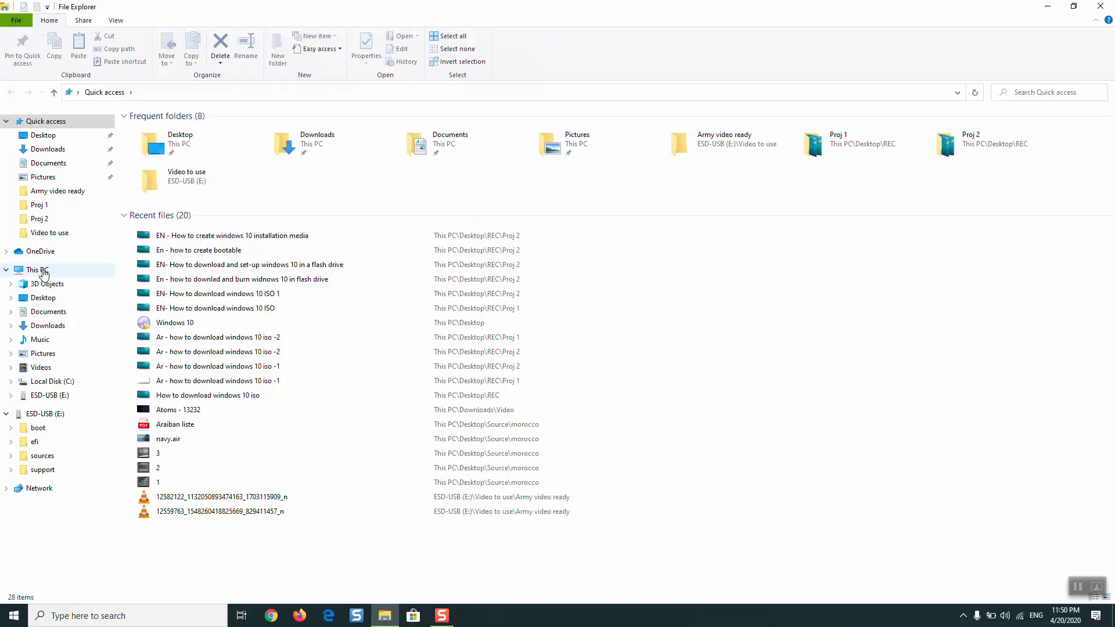
{"action": "left_click", "coordinate": [41, 271]}
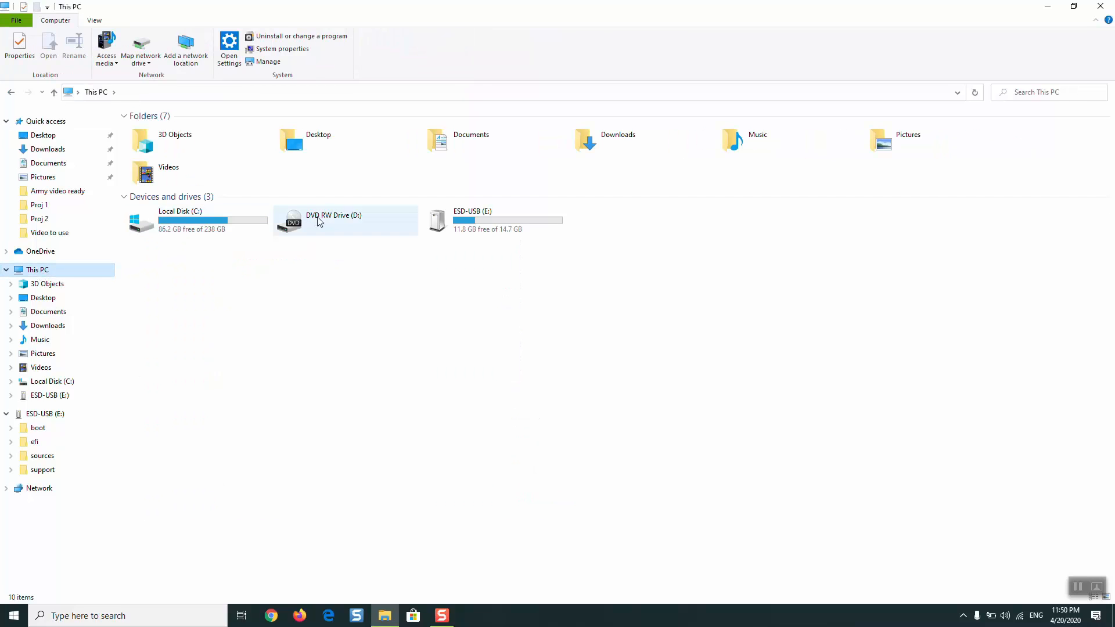
{"action": "double_click", "coordinate": [480, 233]}
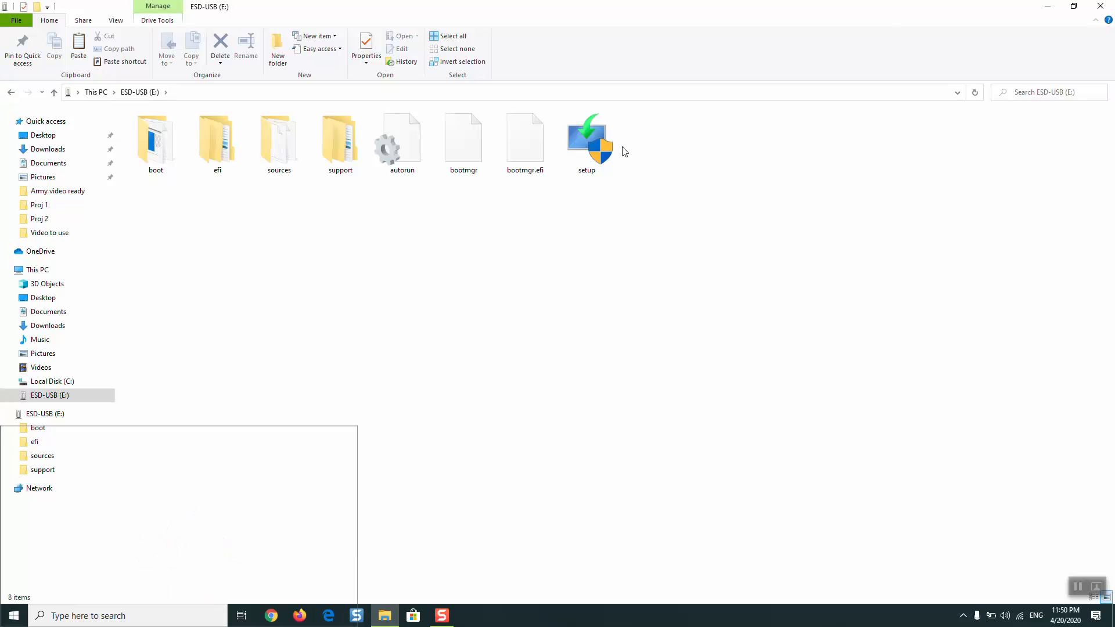
{"action": "left_click", "coordinate": [1101, 6]}
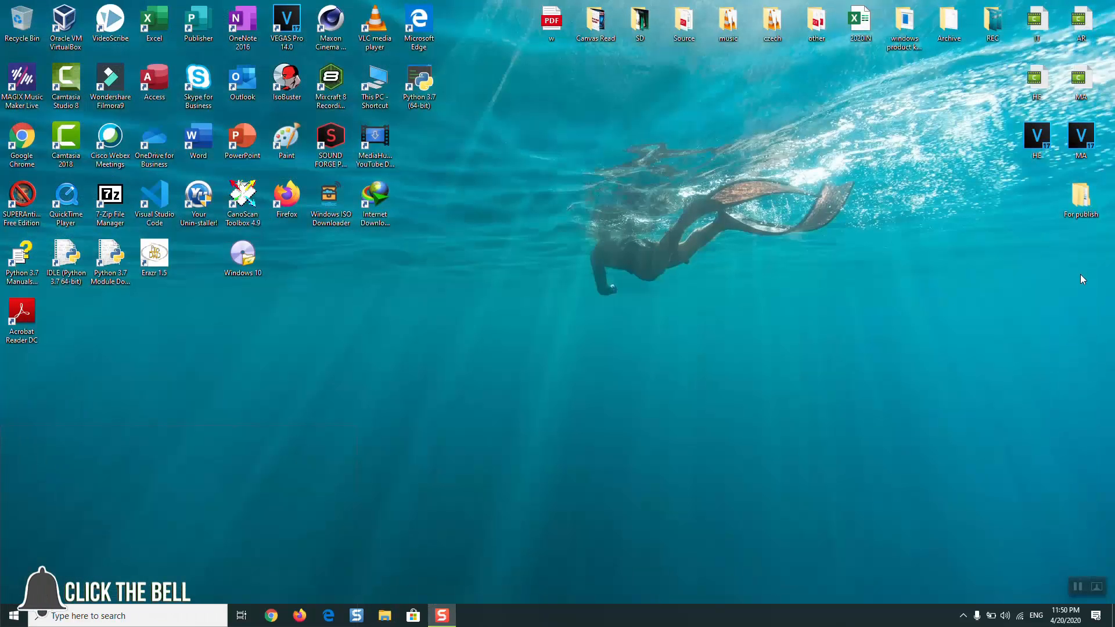